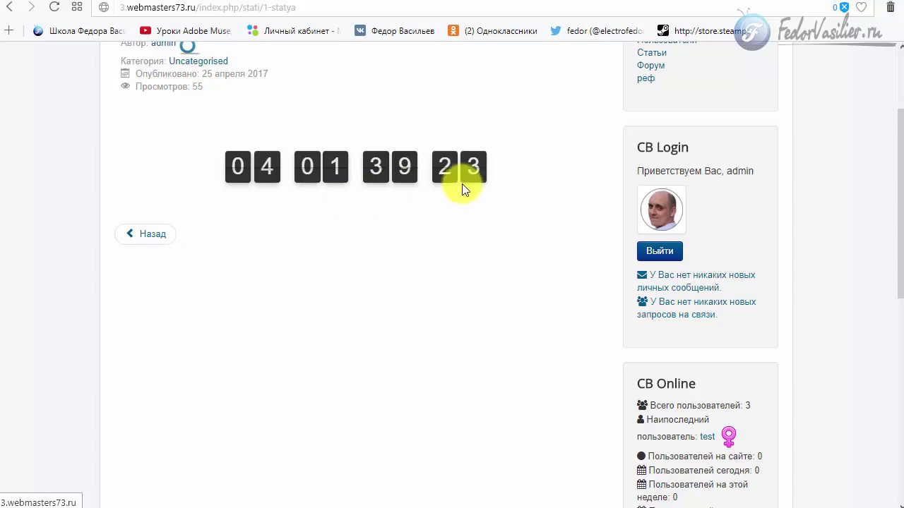
Delete the existing flip_countdown shortcode from the body of the article "статья".
{"action": "scroll", "coordinate": [240, 169], "scroll_direction": "up", "scroll_amount": 1}
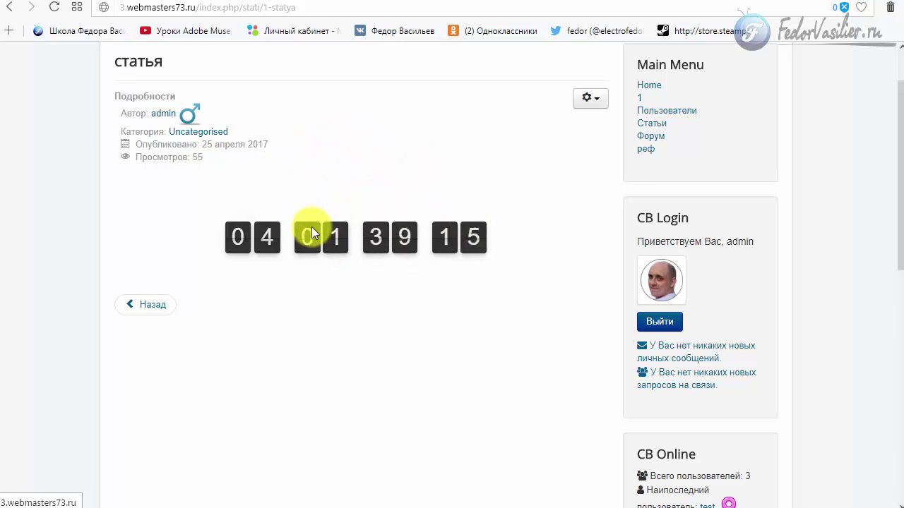
{"action": "scroll", "coordinate": [312, 227], "scroll_direction": "down", "scroll_amount": 1}
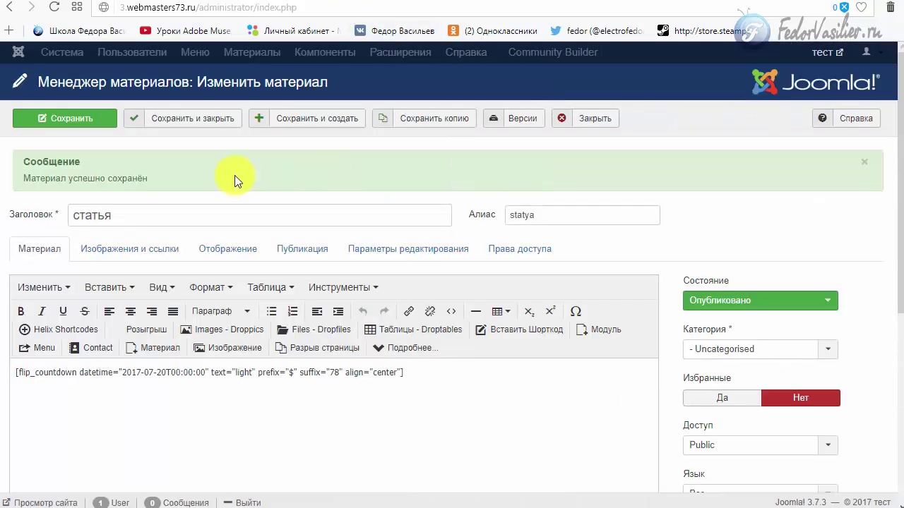
{"action": "scroll", "coordinate": [494, 240], "scroll_direction": "down", "scroll_amount": 1}
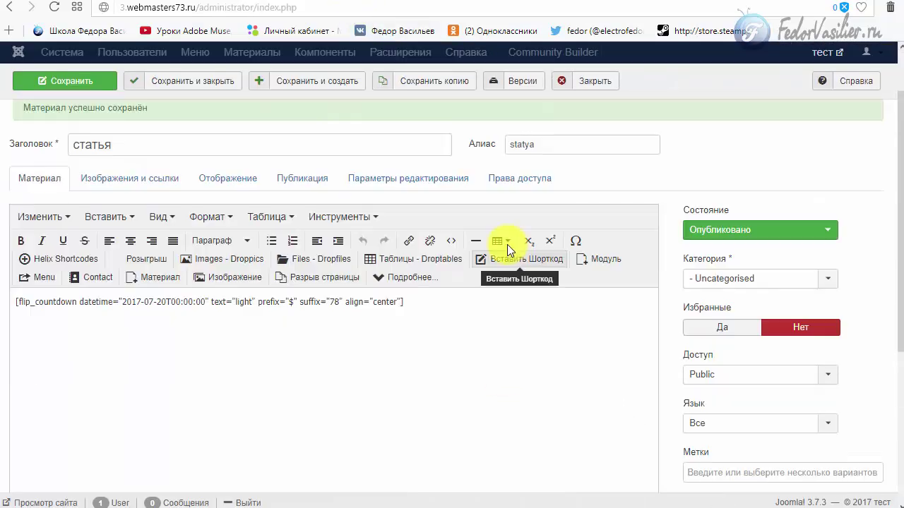
{"action": "scroll", "coordinate": [506, 244], "scroll_direction": "down", "scroll_amount": 1}
{"action": "left_click", "coordinate": [430, 229]}
{"action": "key", "text": "ctrl+a"}
{"action": "key", "text": "Delete"}
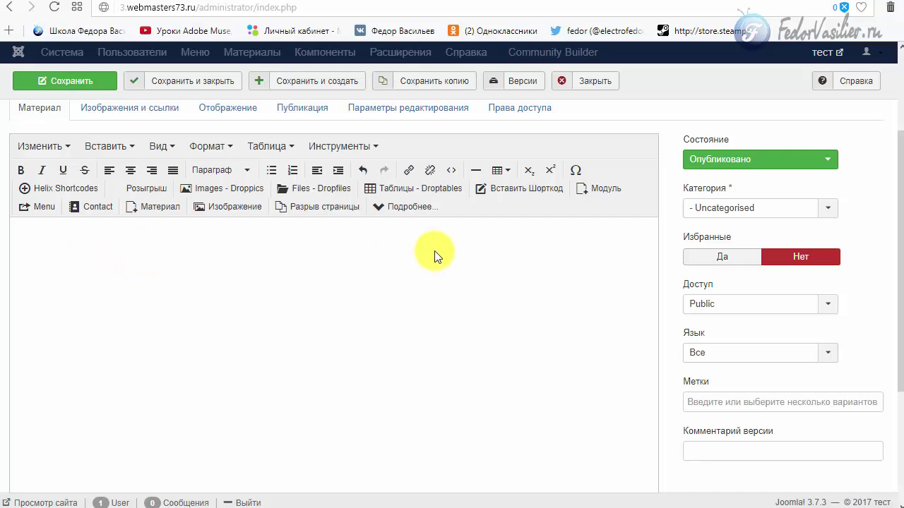
Open the Вставить Шорткод catalogue for the empty article and browse the available shortcodes.
{"action": "left_click", "coordinate": [516, 192]}
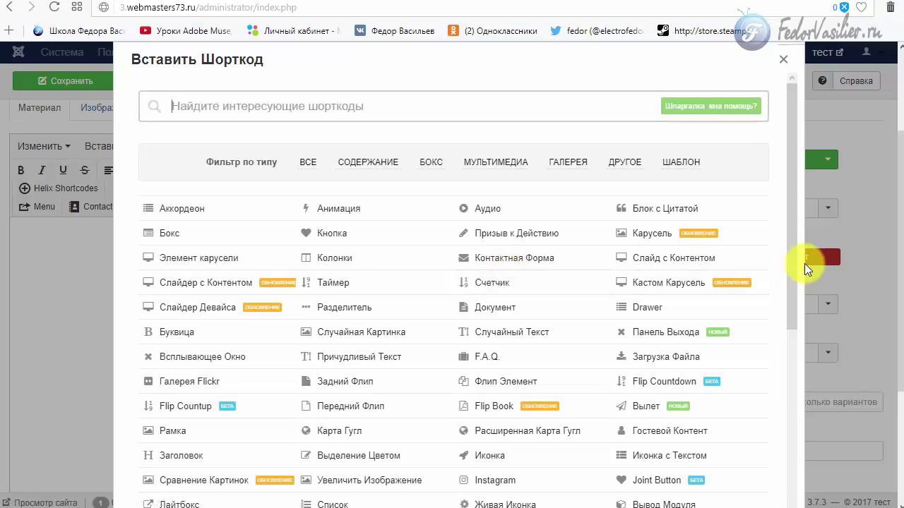
{"action": "scroll", "coordinate": [844, 219], "scroll_direction": "down", "scroll_amount": 1}
{"action": "left_click_drag", "start_coordinate": [789, 263], "coordinate": [784, 469]}
{"action": "left_click_drag", "start_coordinate": [783, 364], "coordinate": [698, 254]}
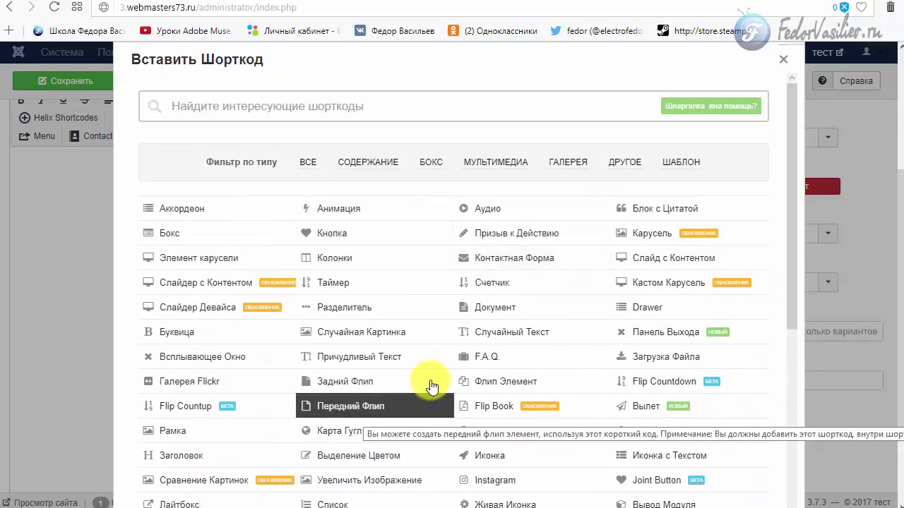
{"action": "scroll", "coordinate": [333, 385], "scroll_direction": "down", "scroll_amount": 2}
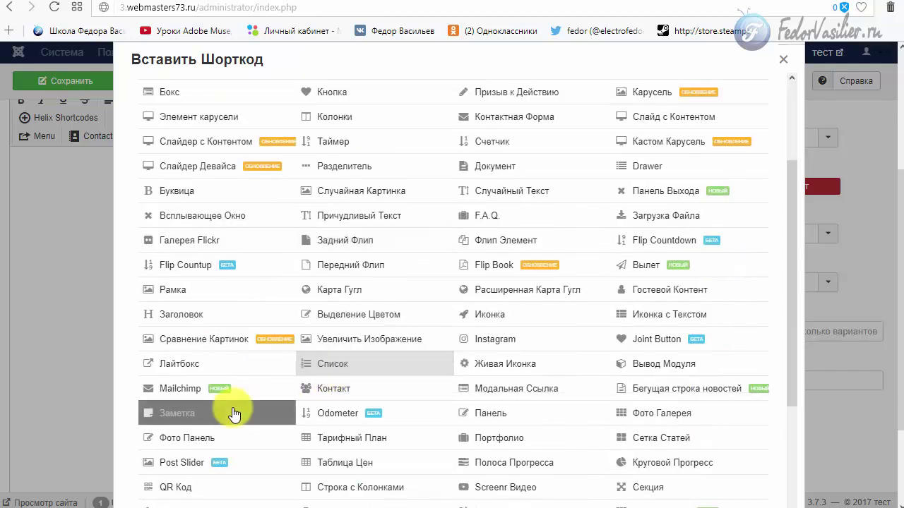
{"action": "scroll", "coordinate": [234, 414], "scroll_direction": "up", "scroll_amount": 2}
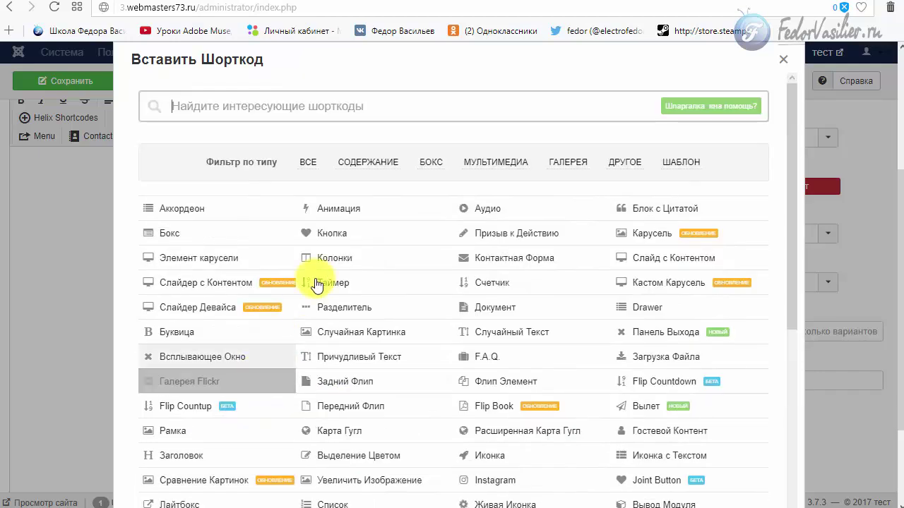
Examine the shortcodes under each type filter, from Содержание to Шаблон, and return the list to Все.
{"action": "left_click", "coordinate": [362, 163]}
{"action": "left_click", "coordinate": [431, 164]}
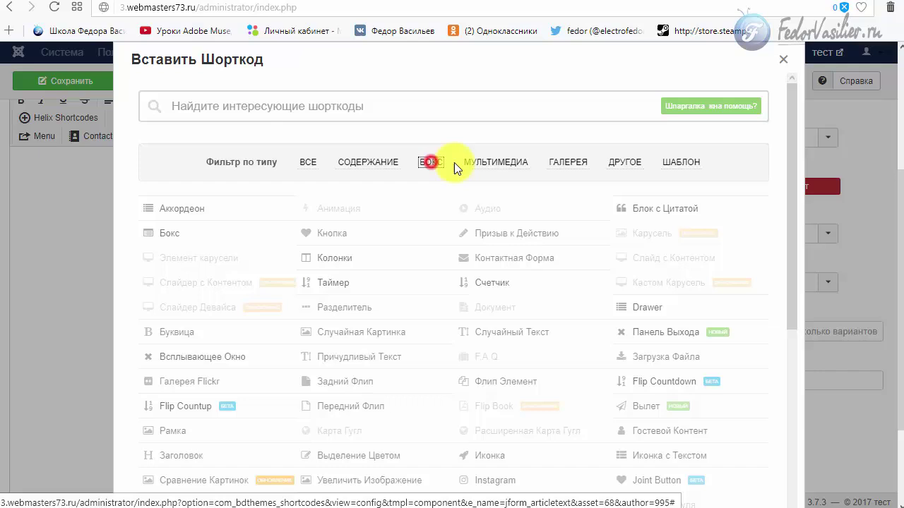
{"action": "left_click", "coordinate": [492, 164]}
{"action": "scroll", "coordinate": [404, 373], "scroll_direction": "down", "scroll_amount": 3}
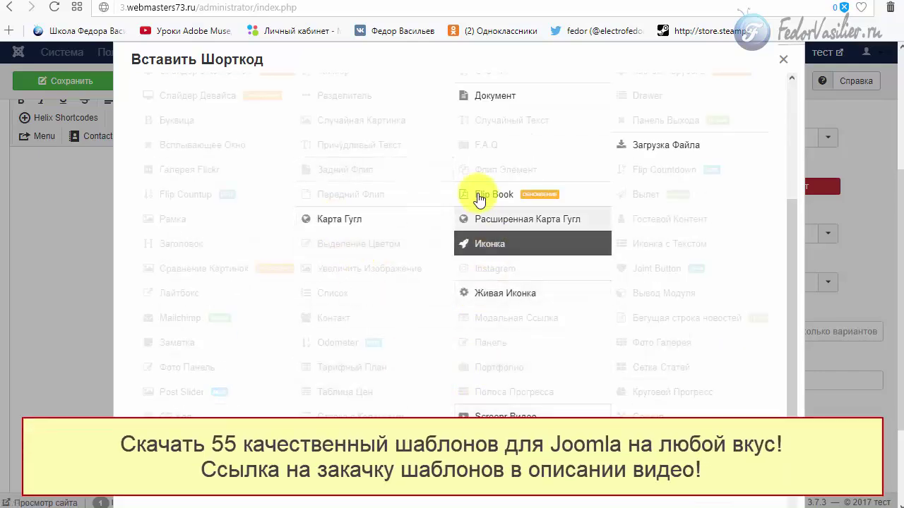
{"action": "scroll", "coordinate": [436, 268], "scroll_direction": "up", "scroll_amount": 3}
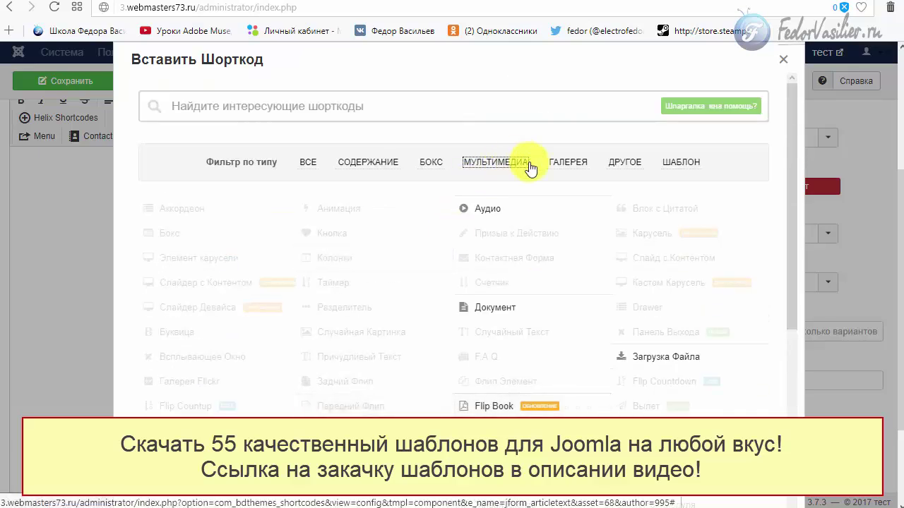
{"action": "left_click", "coordinate": [558, 166]}
{"action": "left_click", "coordinate": [627, 164]}
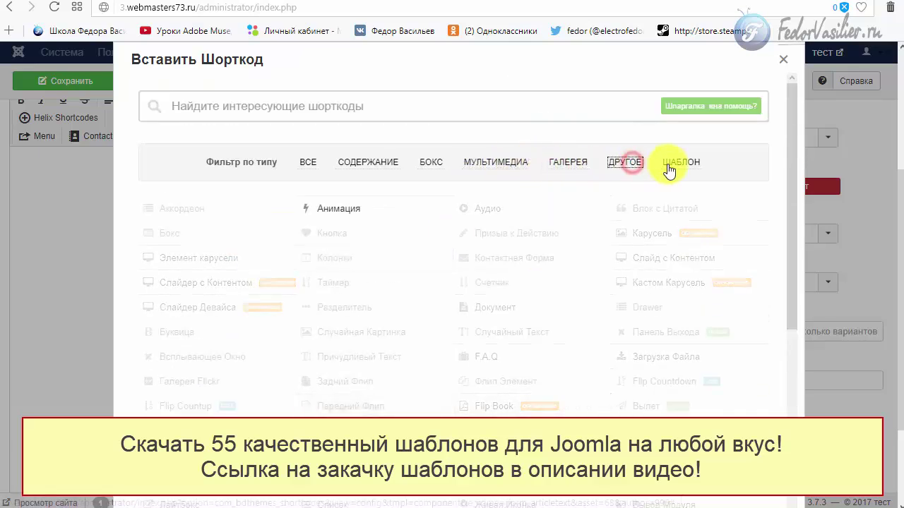
{"action": "left_click", "coordinate": [680, 168]}
{"action": "left_click", "coordinate": [553, 167]}
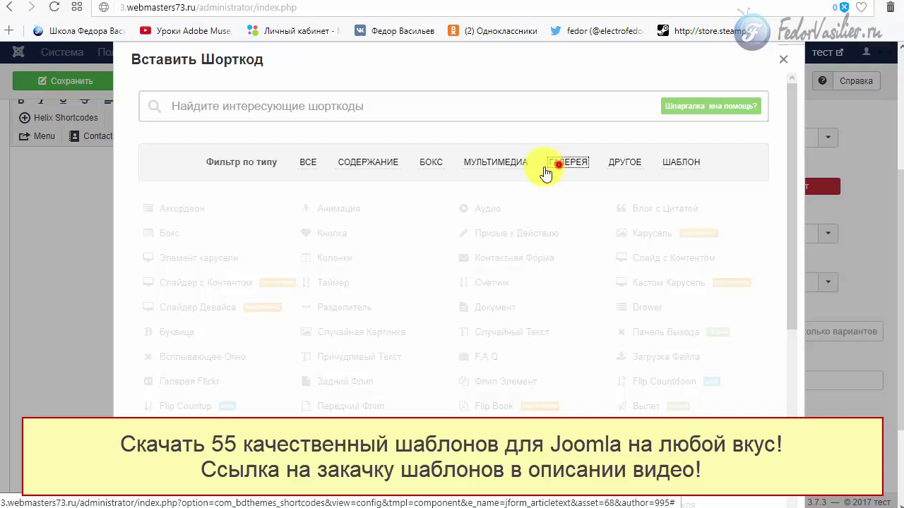
{"action": "left_click", "coordinate": [482, 168]}
{"action": "left_click", "coordinate": [426, 168]}
{"action": "left_click", "coordinate": [364, 168]}
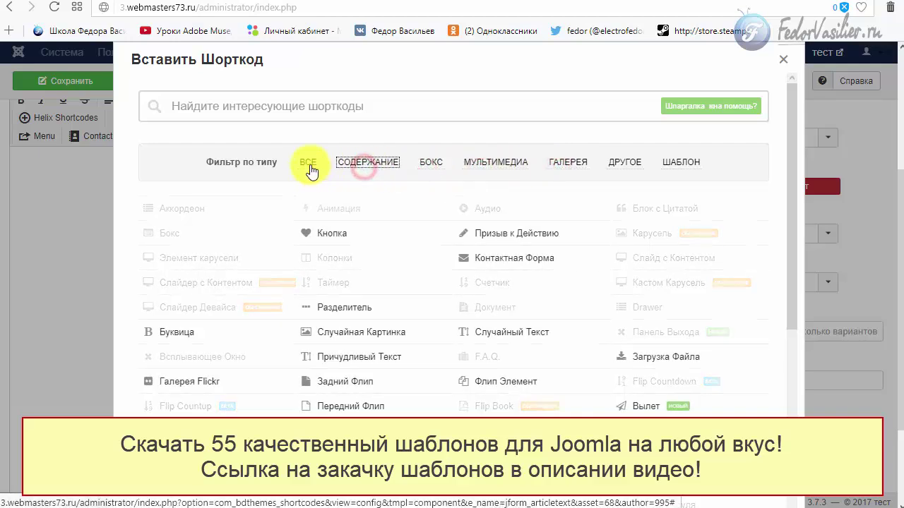
{"action": "left_click", "coordinate": [309, 164]}
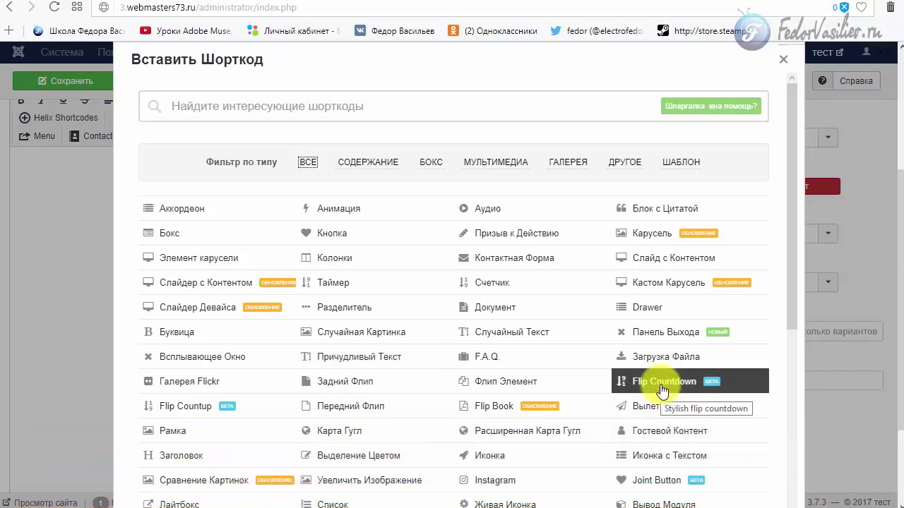
Open the Flip Countdown shortcode's settings and examine the date and time parts of its Datetime value.
{"action": "left_click", "coordinate": [709, 393]}
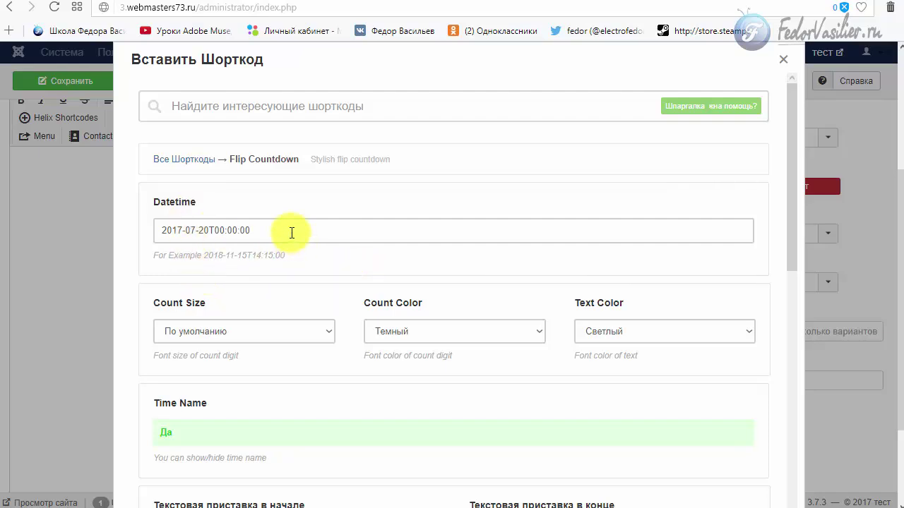
{"action": "left_click_drag", "start_coordinate": [290, 232], "coordinate": [136, 243]}
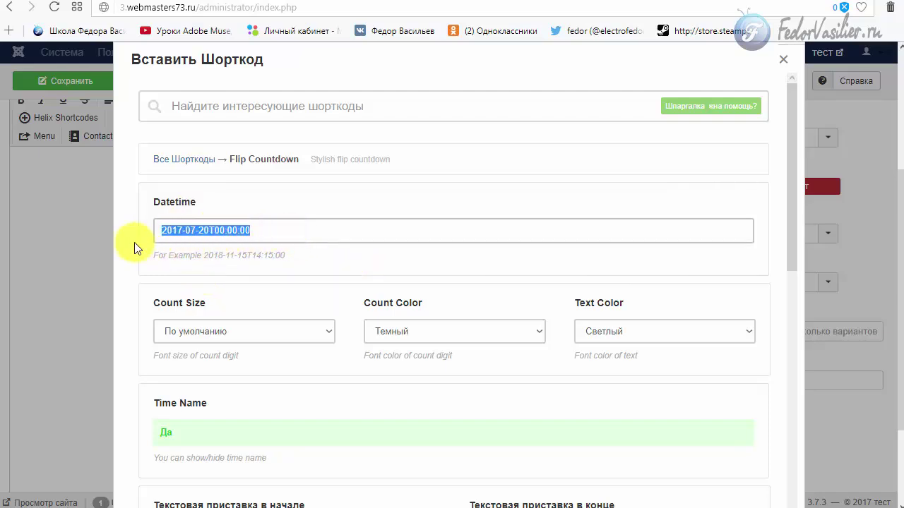
{"action": "left_click", "coordinate": [172, 236]}
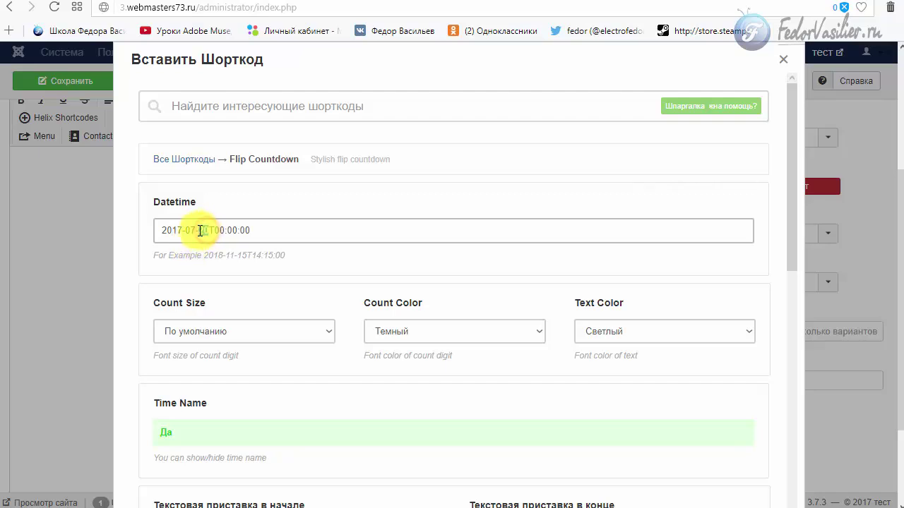
{"action": "left_click_drag", "start_coordinate": [199, 230], "coordinate": [226, 231]}
{"action": "left_click", "coordinate": [322, 223]}
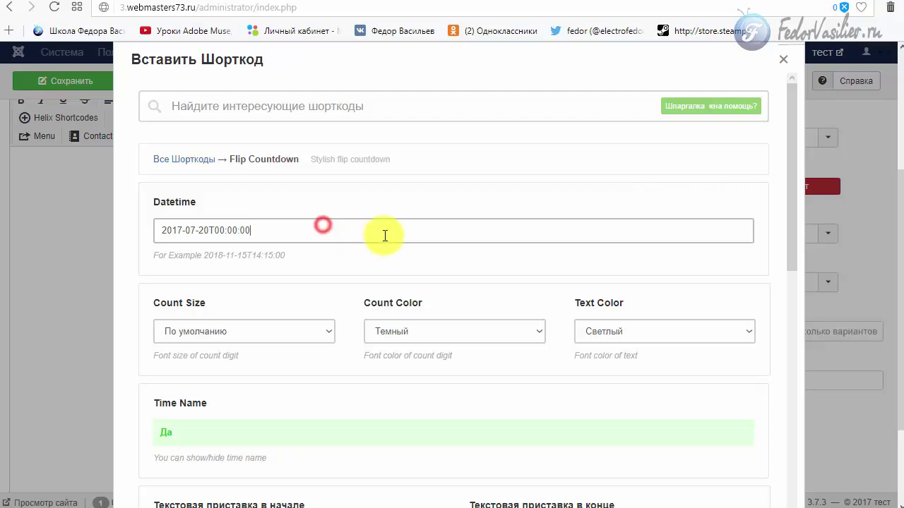
Check the Count Size and Count Color options and set the countdown's Text Color to Темный.
{"action": "scroll", "coordinate": [384, 236], "scroll_direction": "down", "scroll_amount": 1}
{"action": "left_click", "coordinate": [237, 264]}
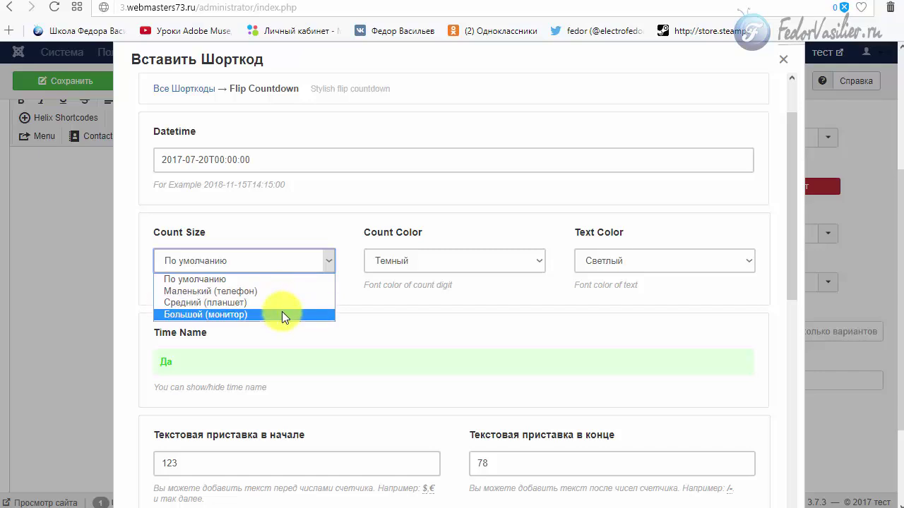
{"action": "left_click", "coordinate": [272, 223]}
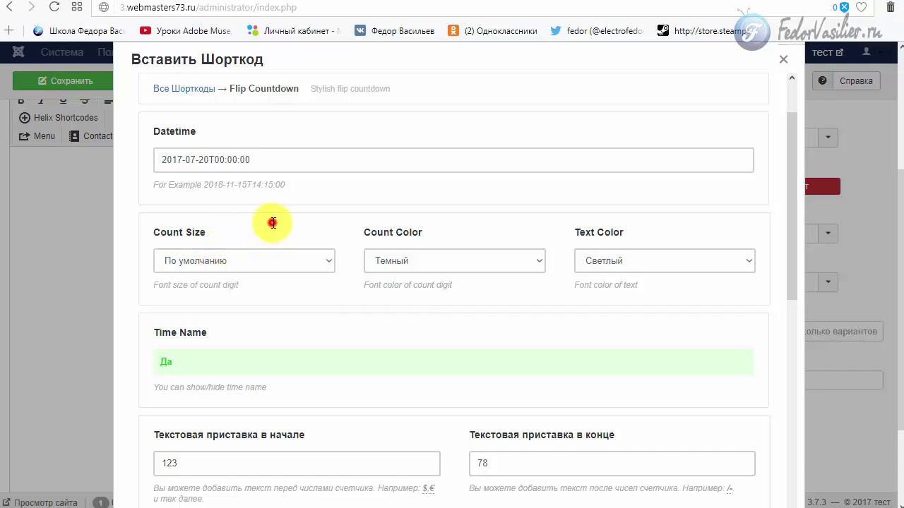
{"action": "left_click", "coordinate": [435, 260]}
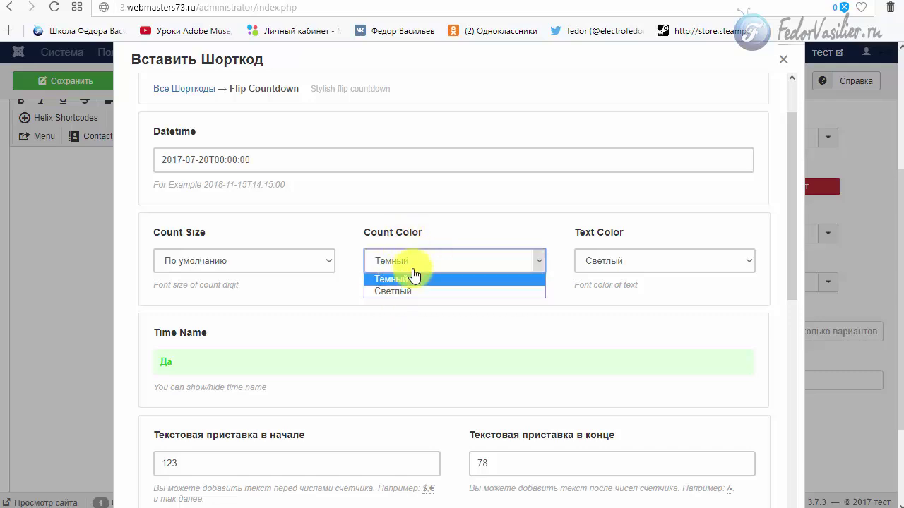
{"action": "left_click_drag", "start_coordinate": [475, 213], "coordinate": [468, 228]}
{"action": "left_click", "coordinate": [456, 230]}
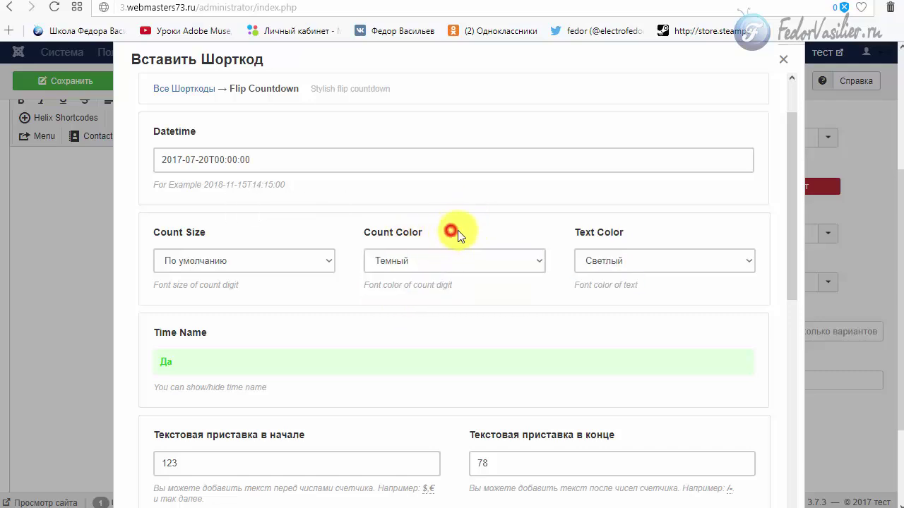
{"action": "left_click", "coordinate": [650, 260]}
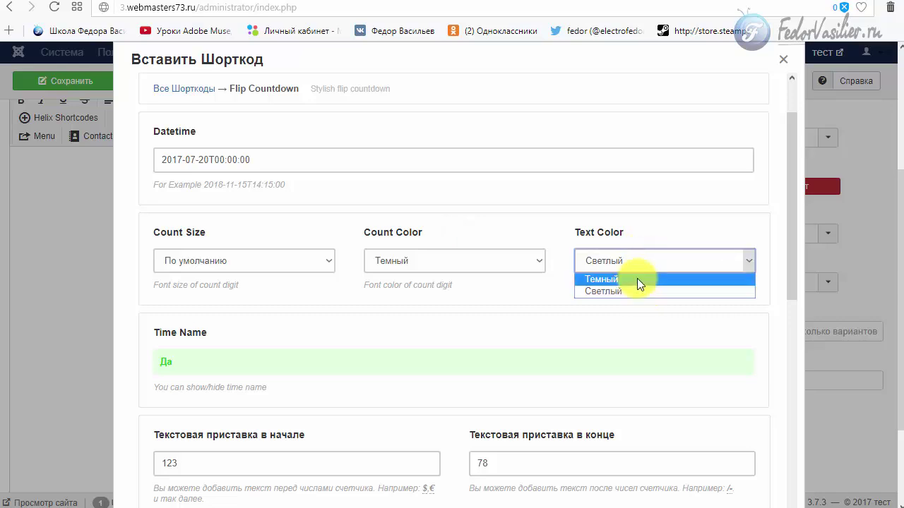
{"action": "left_click", "coordinate": [627, 282]}
Switch the countdown's Time Name display off and back on.
{"action": "scroll", "coordinate": [487, 296], "scroll_direction": "down", "scroll_amount": 2}
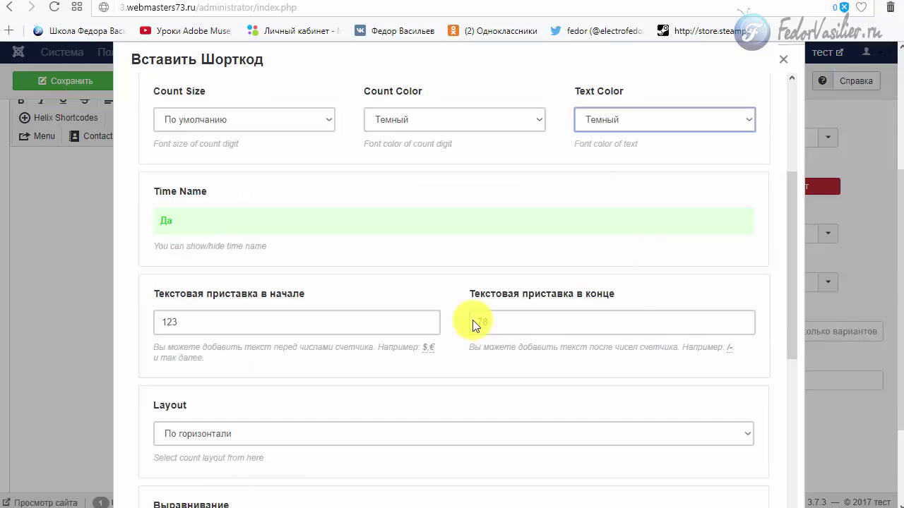
{"action": "left_click", "coordinate": [195, 224]}
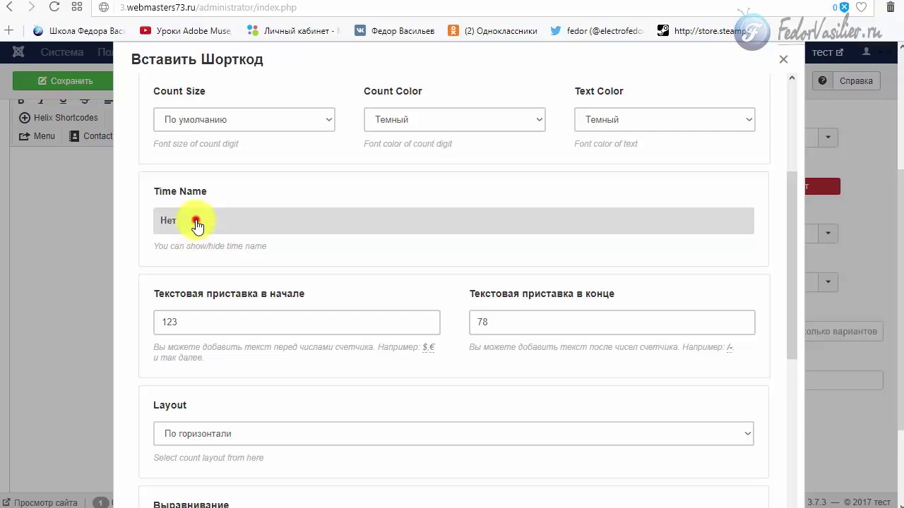
{"action": "left_click", "coordinate": [197, 225]}
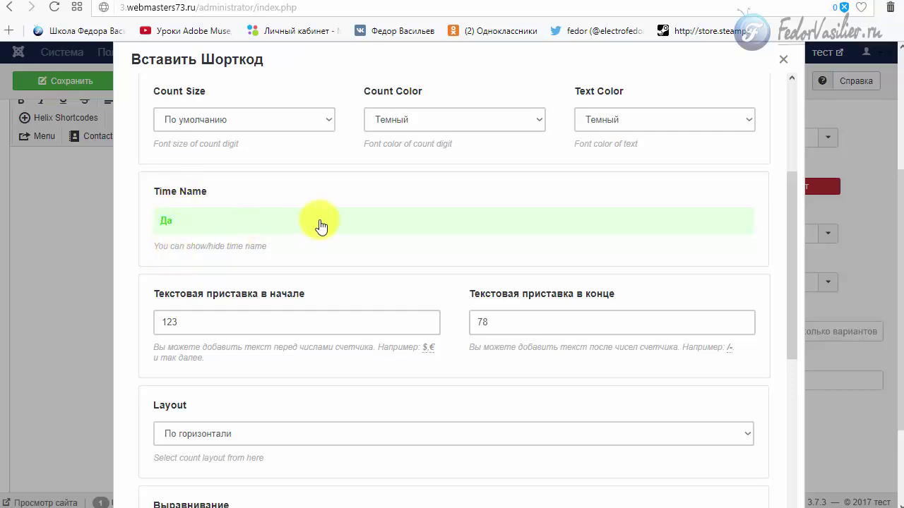
Clear the text from both the leading and trailing text affix fields of the countdown.
{"action": "left_click_drag", "start_coordinate": [182, 322], "coordinate": [20, 329]}
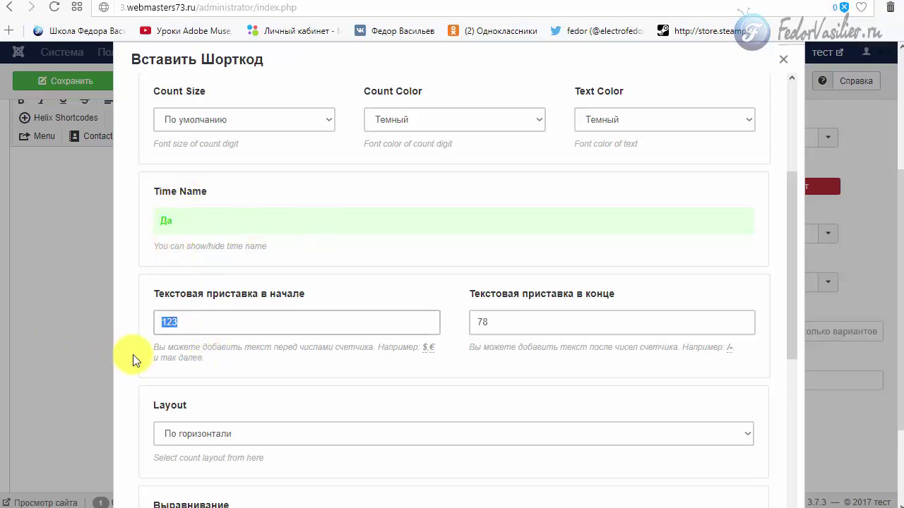
{"action": "key", "text": "BackSpace"}
{"action": "left_click_drag", "start_coordinate": [523, 319], "coordinate": [480, 319]}
{"action": "key", "text": "BackSpace"}
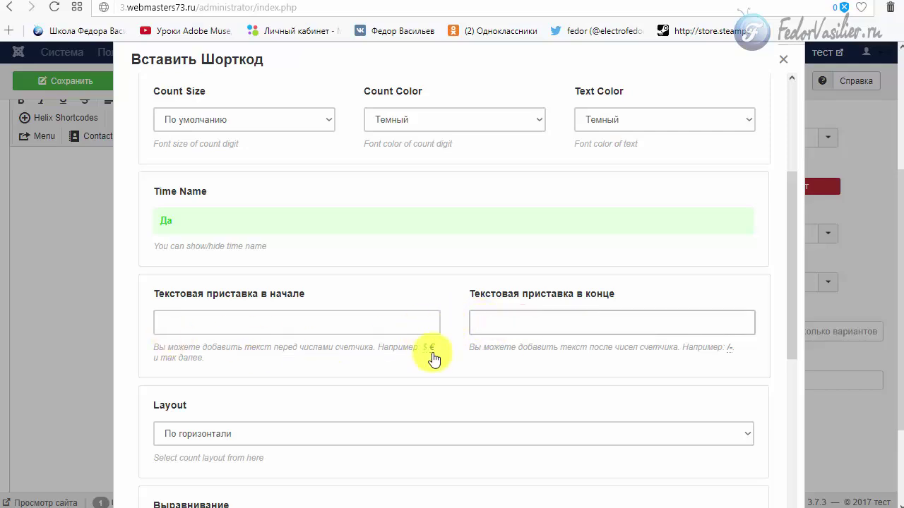
{"action": "left_click", "coordinate": [258, 326]}
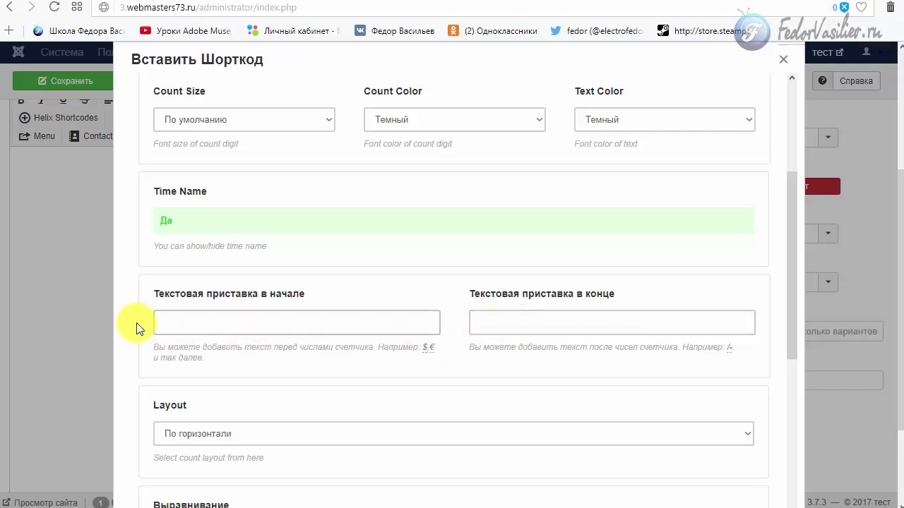
{"action": "left_click", "coordinate": [293, 324]}
{"action": "left_click", "coordinate": [478, 323]}
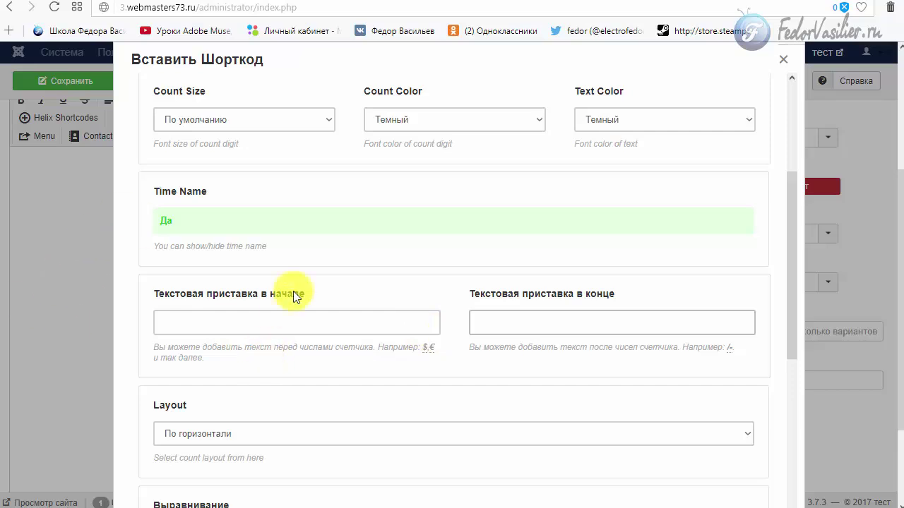
Examine the countdown's Layout and Выравнивание options and the remaining settings below them.
{"action": "scroll", "coordinate": [293, 295], "scroll_direction": "down", "scroll_amount": 2}
{"action": "scroll", "coordinate": [303, 280], "scroll_direction": "down", "scroll_amount": 1}
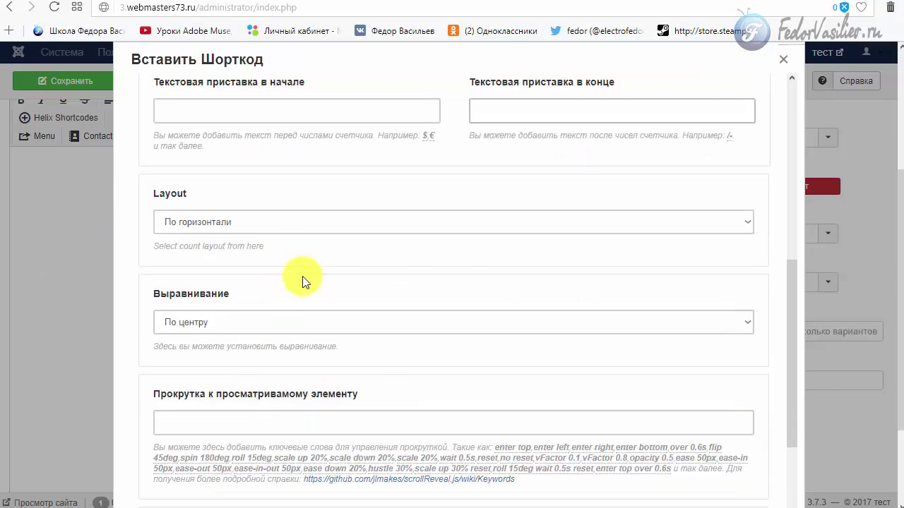
{"action": "left_click", "coordinate": [260, 223]}
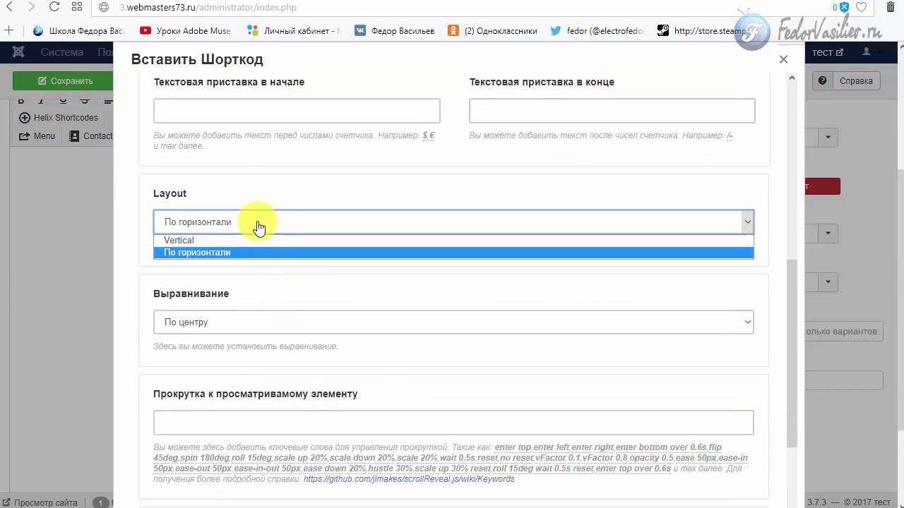
{"action": "left_click", "coordinate": [320, 178]}
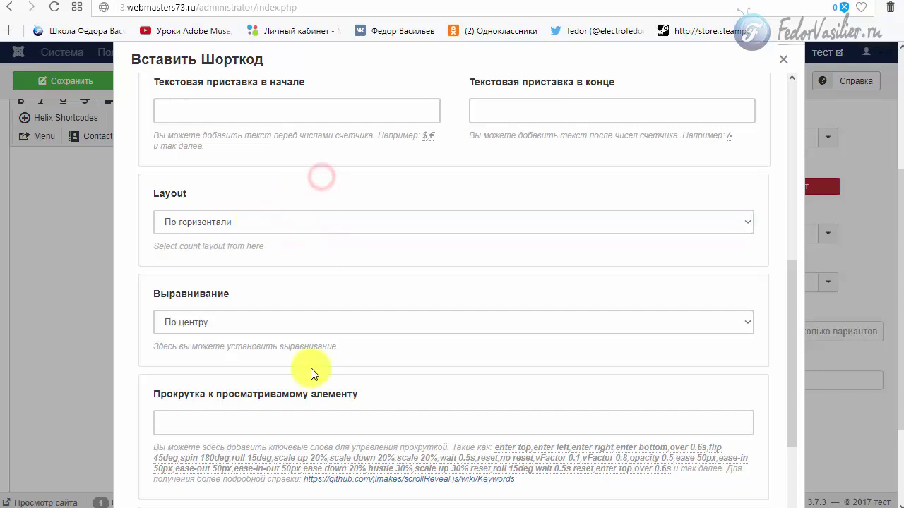
{"action": "left_click", "coordinate": [229, 325]}
{"action": "scroll", "coordinate": [344, 279], "scroll_direction": "down", "scroll_amount": 2}
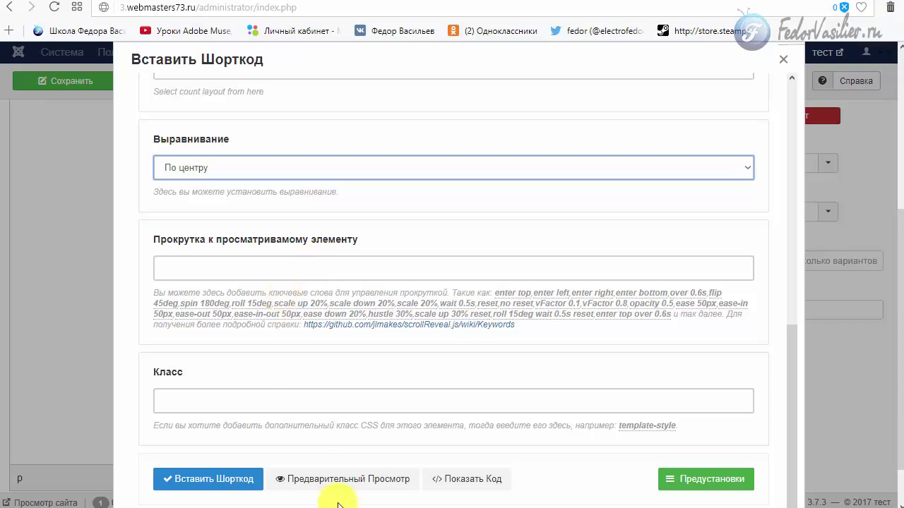
Check the countdown's preview and preset options, and display its generated shortcode.
{"action": "left_click", "coordinate": [312, 481]}
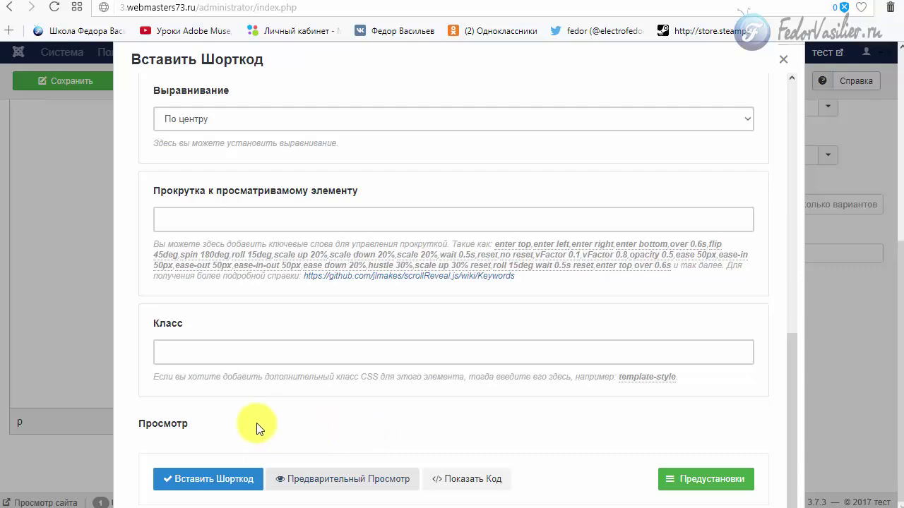
{"action": "left_click", "coordinate": [686, 476]}
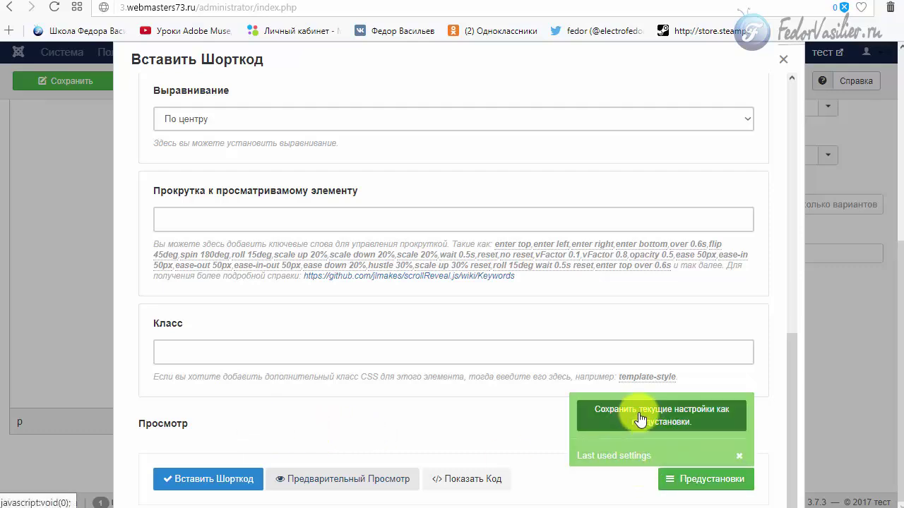
{"action": "left_click", "coordinate": [487, 487]}
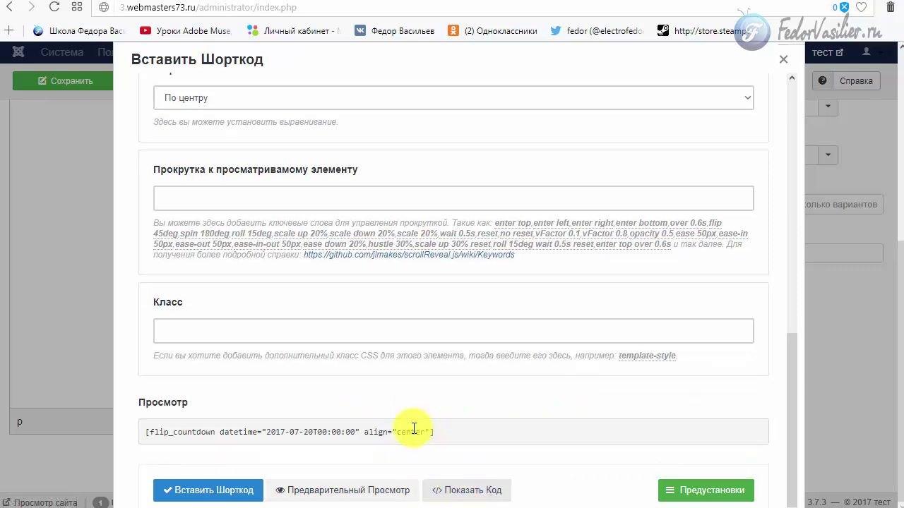
Look over the generated flip_countdown code and insert the shortcode into the article.
{"action": "left_click_drag", "start_coordinate": [438, 432], "coordinate": [124, 439]}
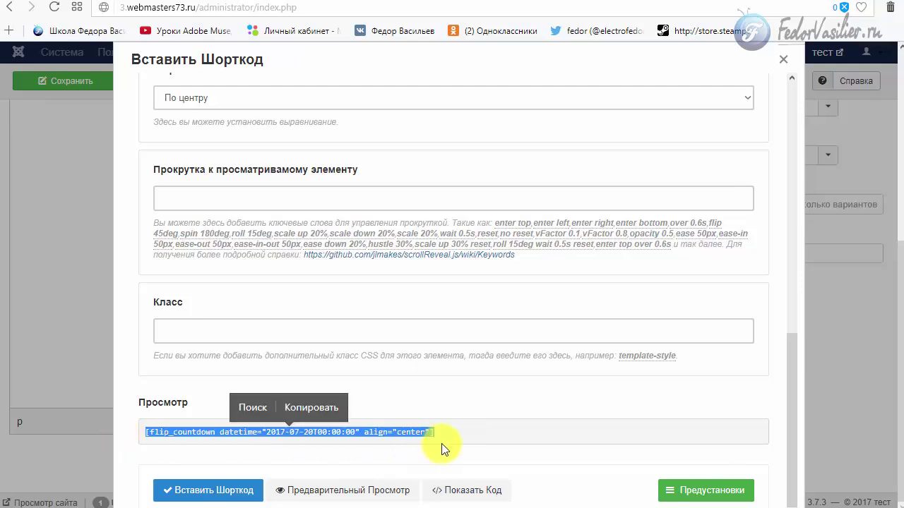
{"action": "left_click_drag", "start_coordinate": [436, 431], "coordinate": [125, 430]}
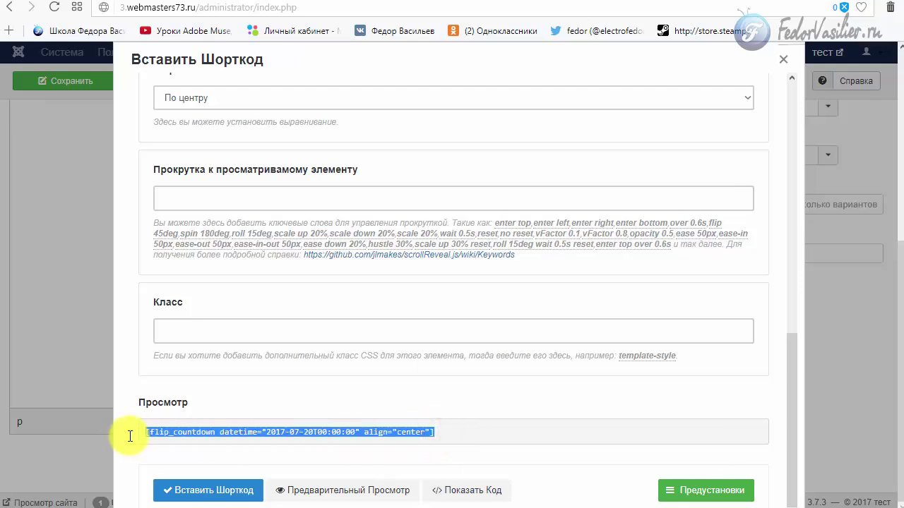
{"action": "left_click", "coordinate": [455, 433]}
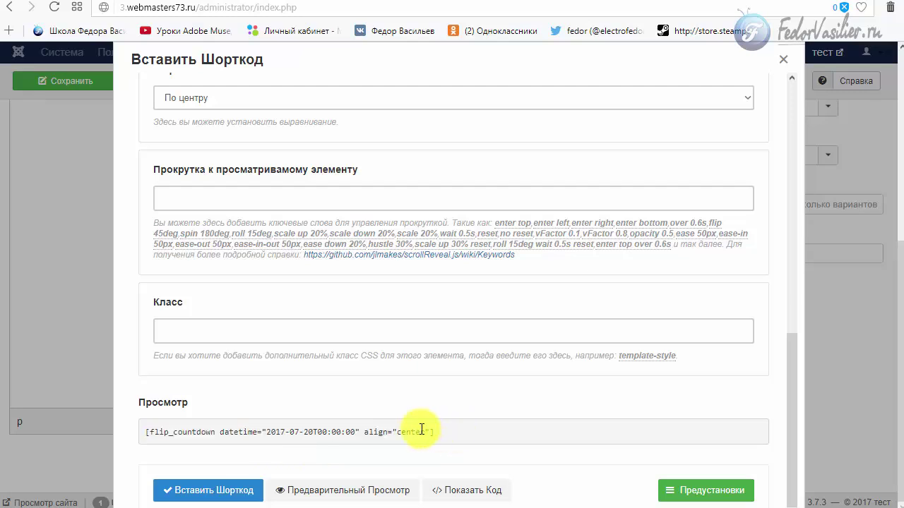
{"action": "left_click_drag", "start_coordinate": [464, 434], "coordinate": [7, 420]}
{"action": "left_click", "coordinate": [325, 434]}
{"action": "left_click_drag", "start_coordinate": [450, 434], "coordinate": [111, 419]}
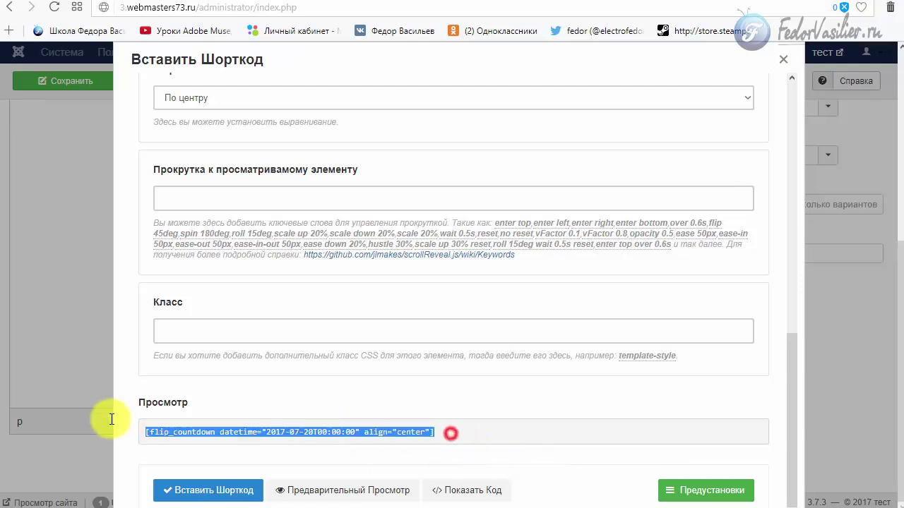
{"action": "left_click", "coordinate": [178, 428]}
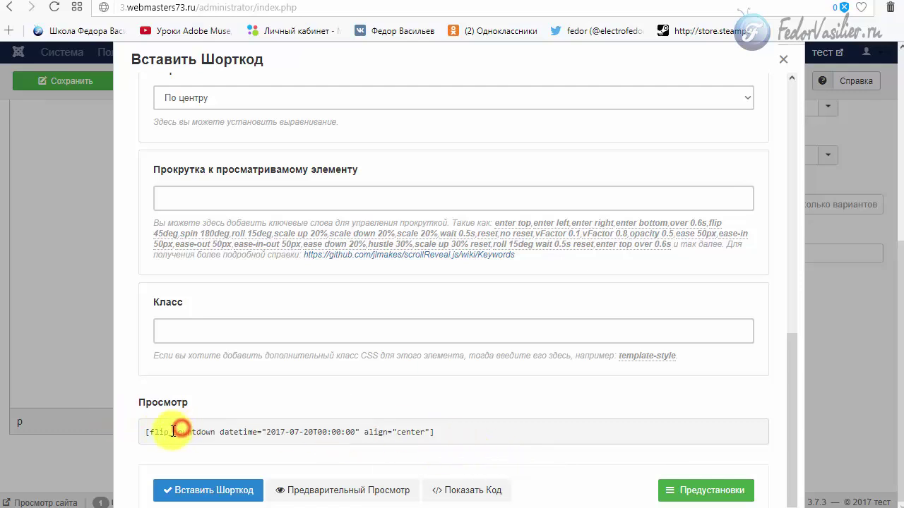
{"action": "left_click", "coordinate": [216, 480]}
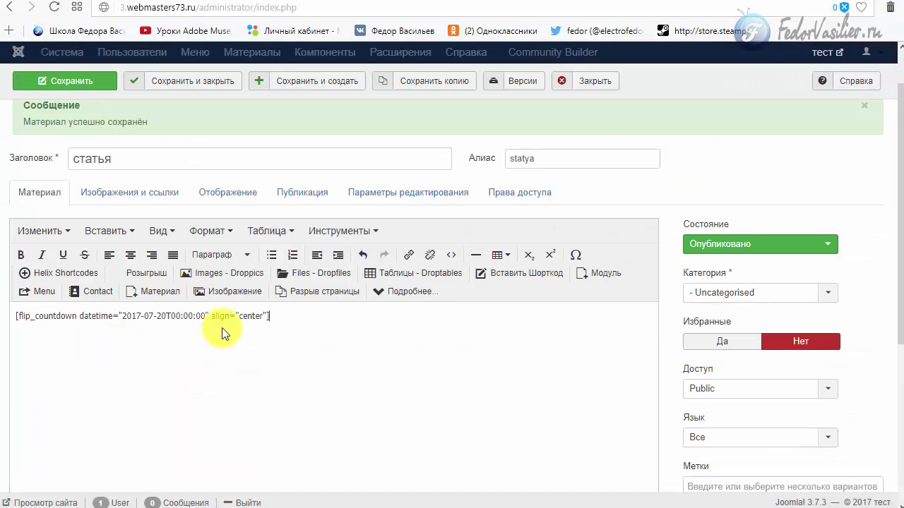
Examine the inserted shortcode in the article text, especially the year, month and day in its datetime value.
{"action": "left_click_drag", "start_coordinate": [377, 324], "coordinate": [18, 323]}
{"action": "scroll", "coordinate": [343, 360], "scroll_direction": "down", "scroll_amount": 2}
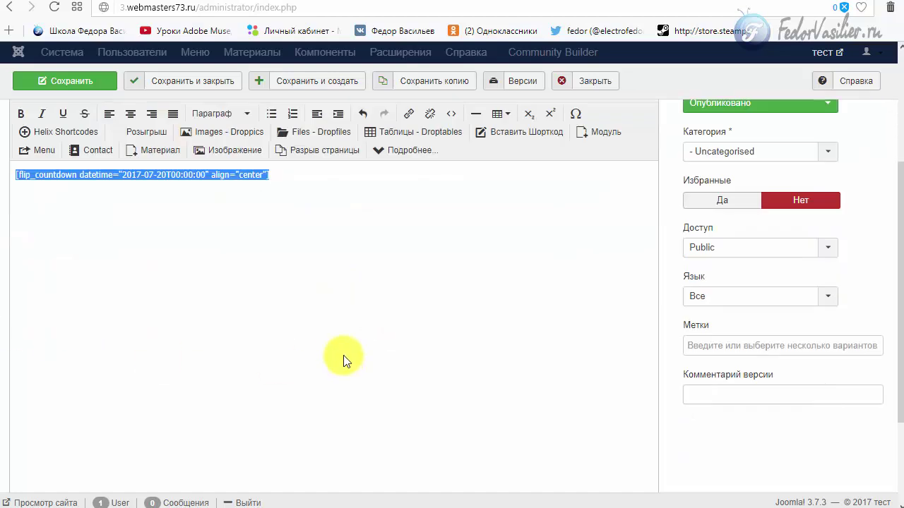
{"action": "left_click", "coordinate": [295, 329]}
{"action": "left_click_drag", "start_coordinate": [327, 184], "coordinate": [11, 176]}
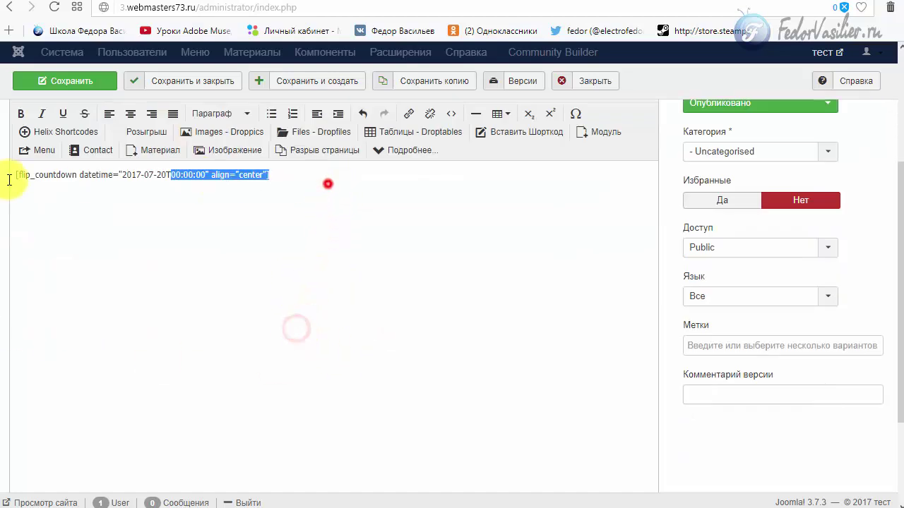
{"action": "left_click", "coordinate": [283, 251]}
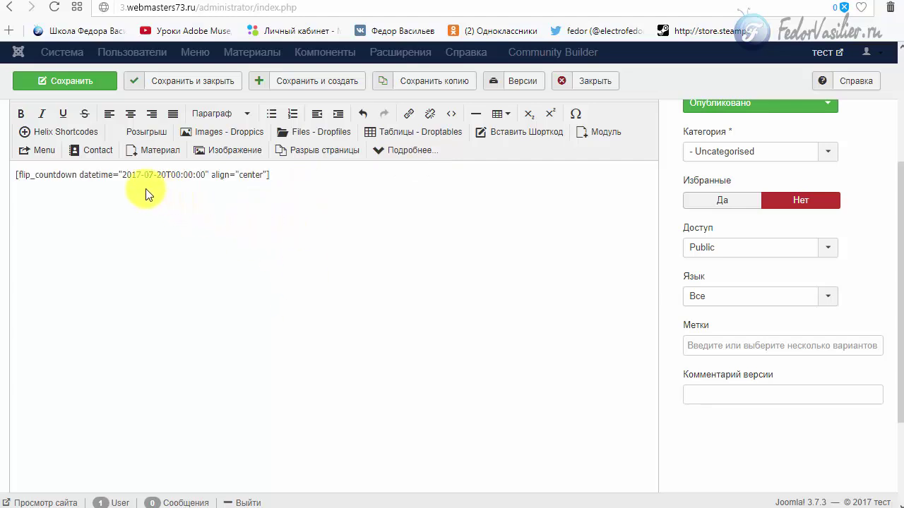
{"action": "left_click_drag", "start_coordinate": [122, 174], "coordinate": [204, 174]}
{"action": "left_click", "coordinate": [131, 176]}
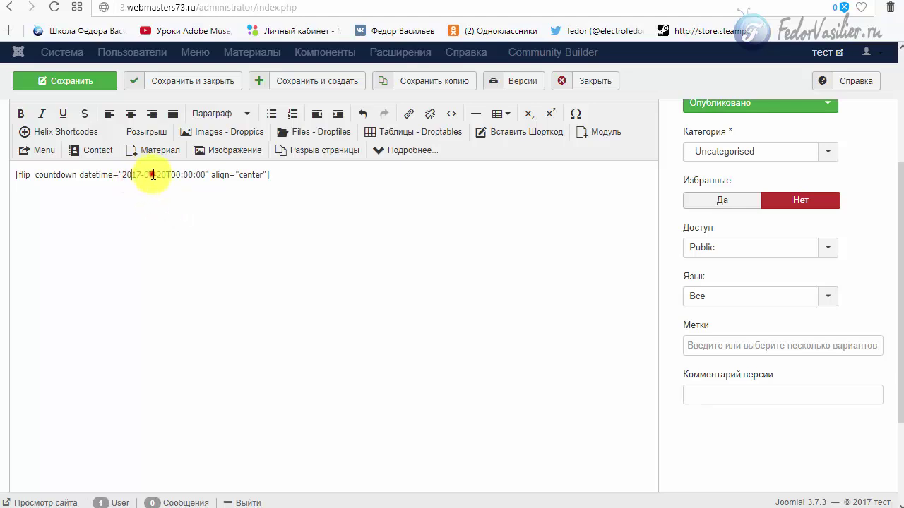
{"action": "left_click", "coordinate": [150, 174]}
{"action": "left_click_drag", "start_coordinate": [157, 174], "coordinate": [165, 175]}
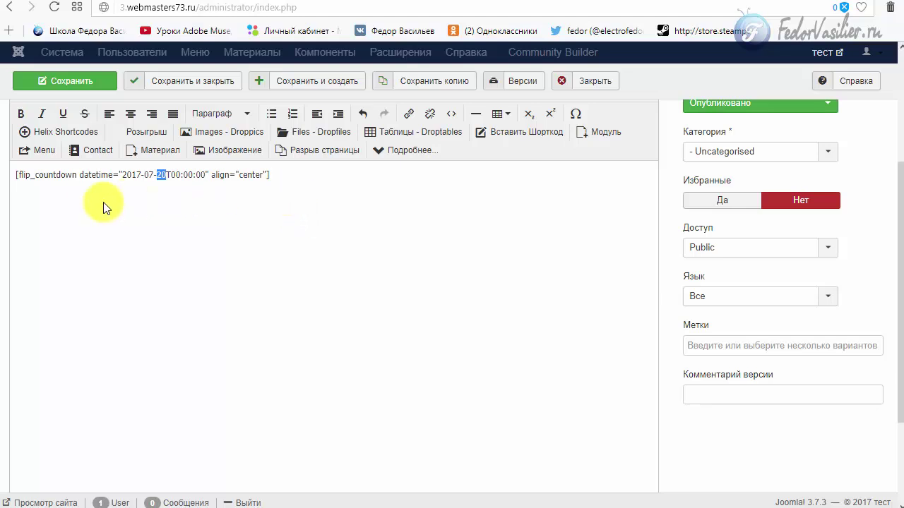
Save the article, check the countdown on the published article page and return to the article editor.
{"action": "key", "text": "ctrl+s"}
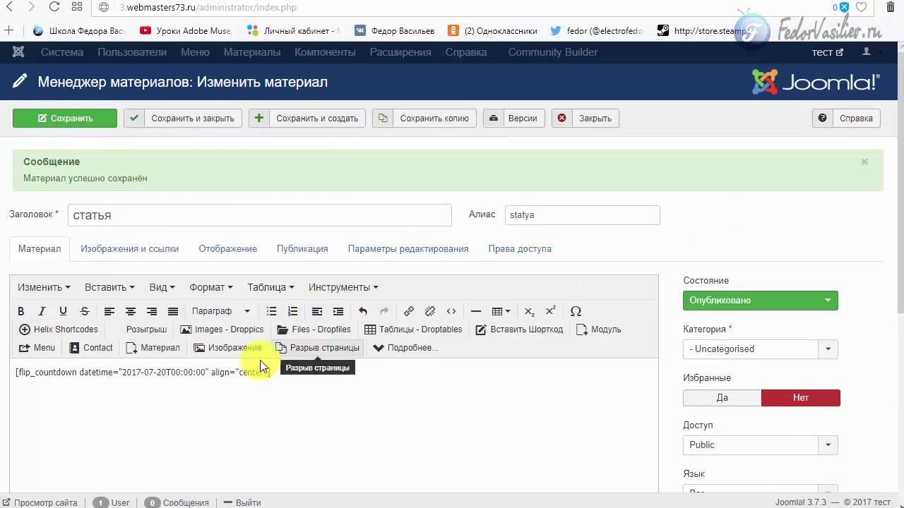
{"action": "left_click", "coordinate": [96, 120]}
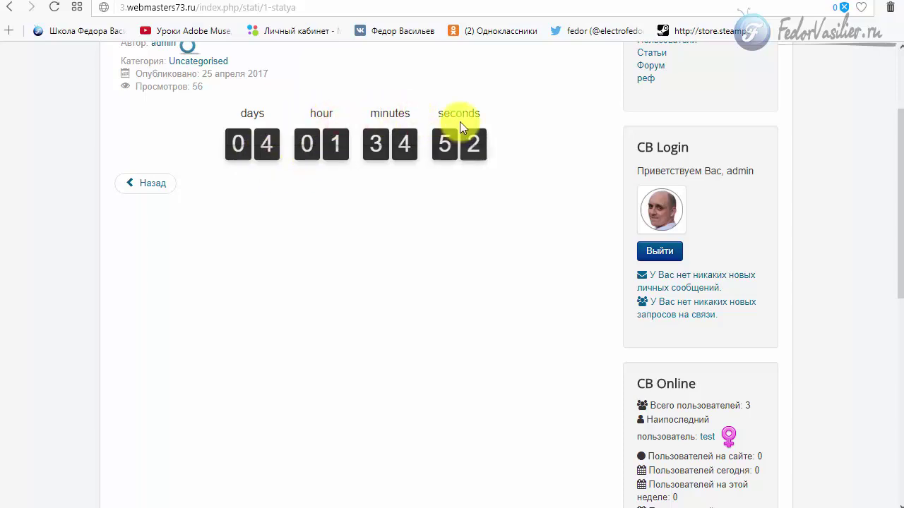
{"action": "left_click", "coordinate": [371, 3]}
Reopen the Flip Countdown shortcode settings, review the Time Name option and the fields below it, and close them without inserting.
{"action": "scroll", "coordinate": [294, 294], "scroll_direction": "down", "scroll_amount": 5}
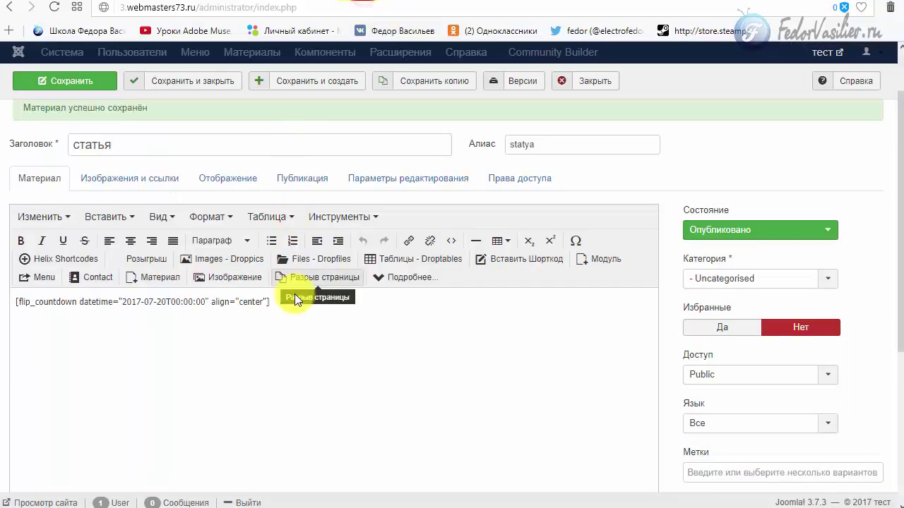
{"action": "scroll", "coordinate": [304, 318], "scroll_direction": "up", "scroll_amount": 5}
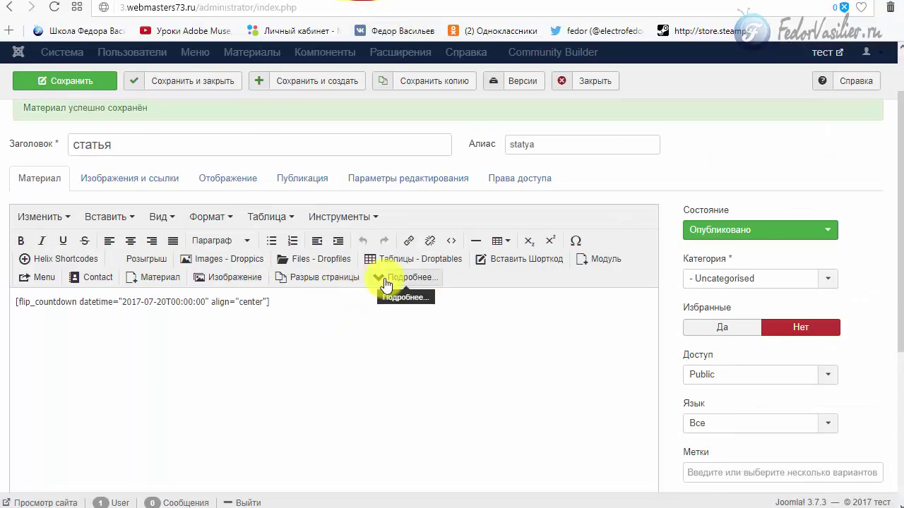
{"action": "left_click", "coordinate": [522, 257]}
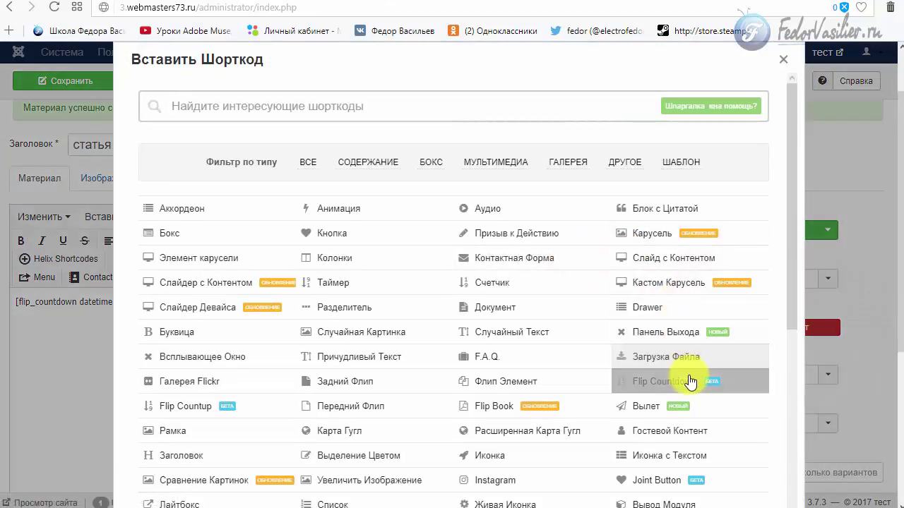
{"action": "left_click", "coordinate": [689, 375]}
{"action": "scroll", "coordinate": [424, 286], "scroll_direction": "down", "scroll_amount": 3}
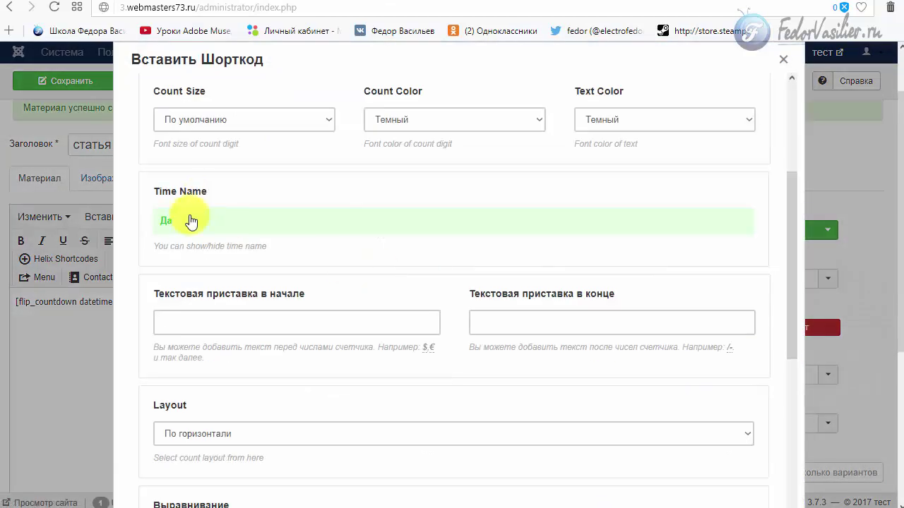
{"action": "left_click", "coordinate": [168, 227]}
{"action": "scroll", "coordinate": [278, 278], "scroll_direction": "down", "scroll_amount": 5}
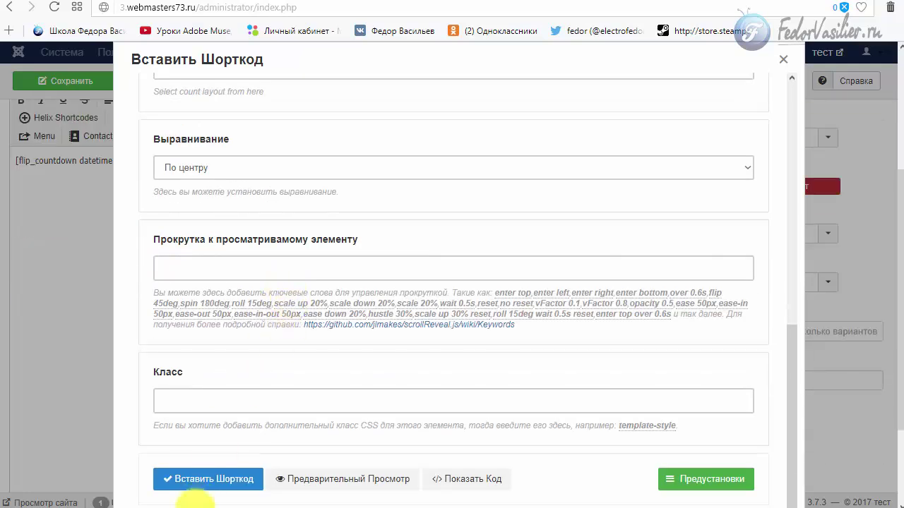
{"action": "scroll", "coordinate": [689, 134], "scroll_direction": "up", "scroll_amount": 5}
{"action": "left_click", "coordinate": [783, 59]}
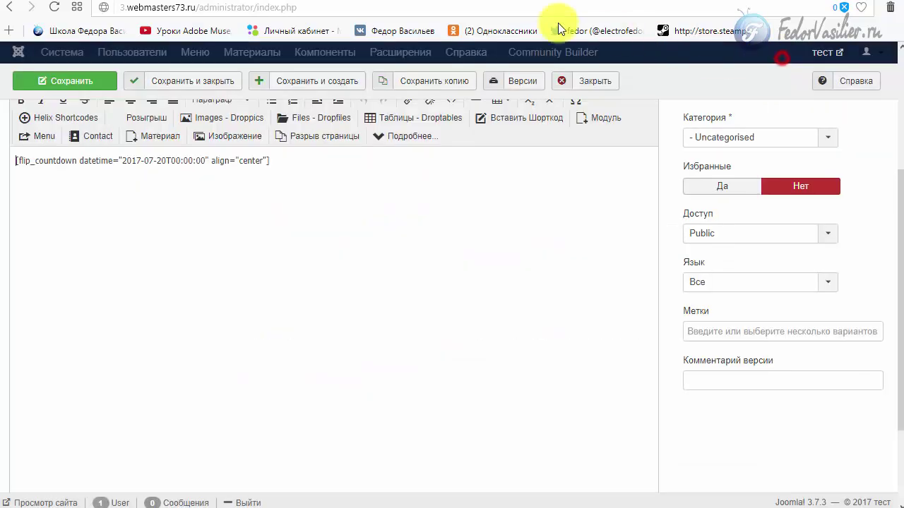
{"action": "left_click", "coordinate": [424, 6]}
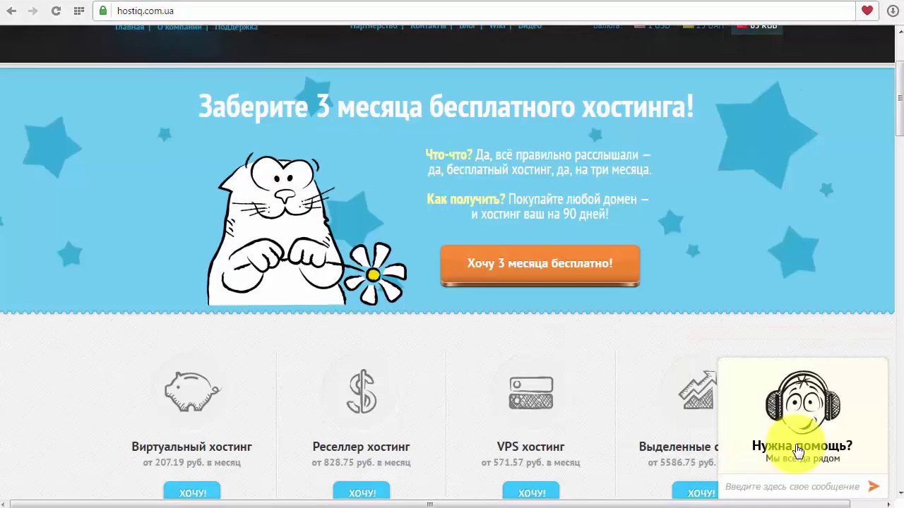
View the support chat form on the hostiq.com.ua page and minimise it.
{"action": "left_click", "coordinate": [796, 447]}
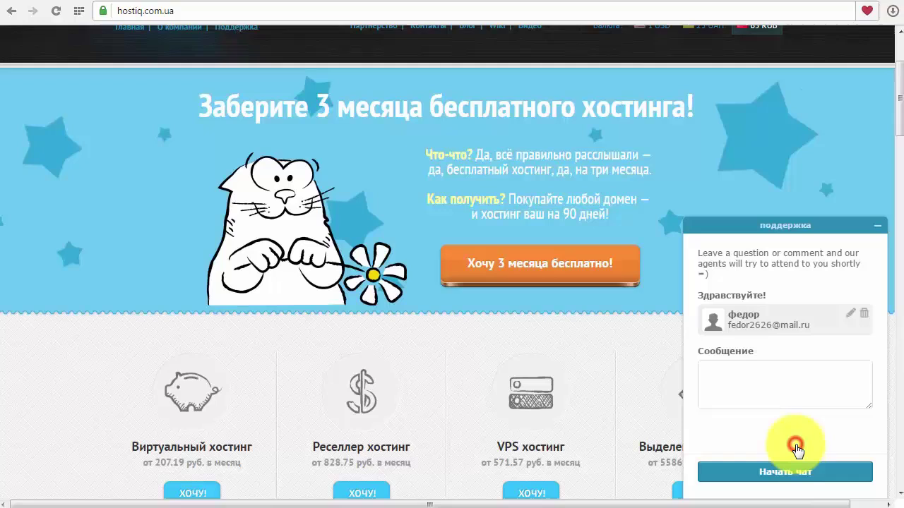
{"action": "left_click", "coordinate": [876, 226]}
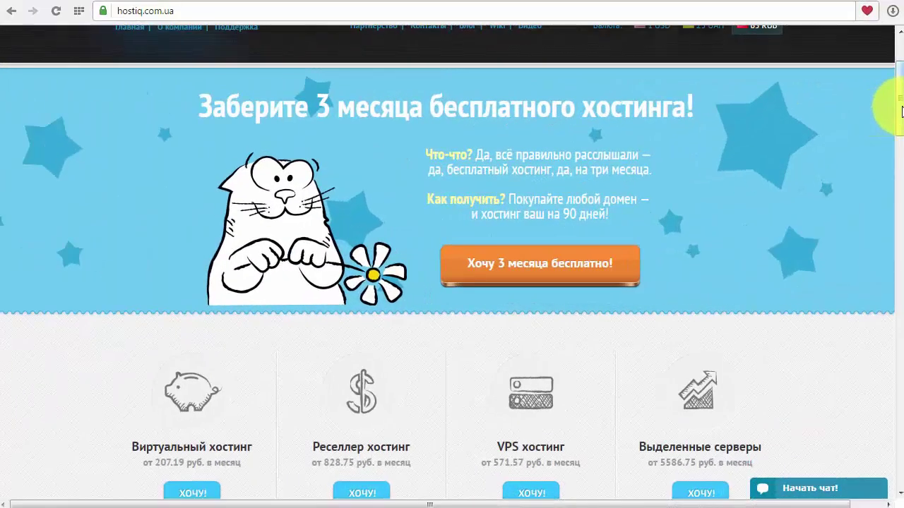
{"action": "mouse_move", "coordinate": [899, 105]}
{"action": "left_mouse_down"}
{"action": "mouse_move", "coordinate": [902, 146]}
{"action": "mouse_move", "coordinate": [901, 110]}
{"action": "left_mouse_up"}
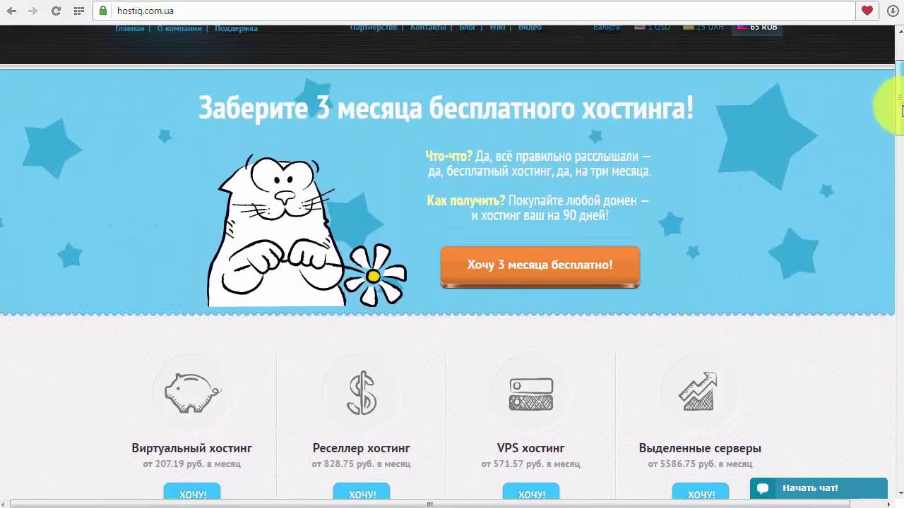